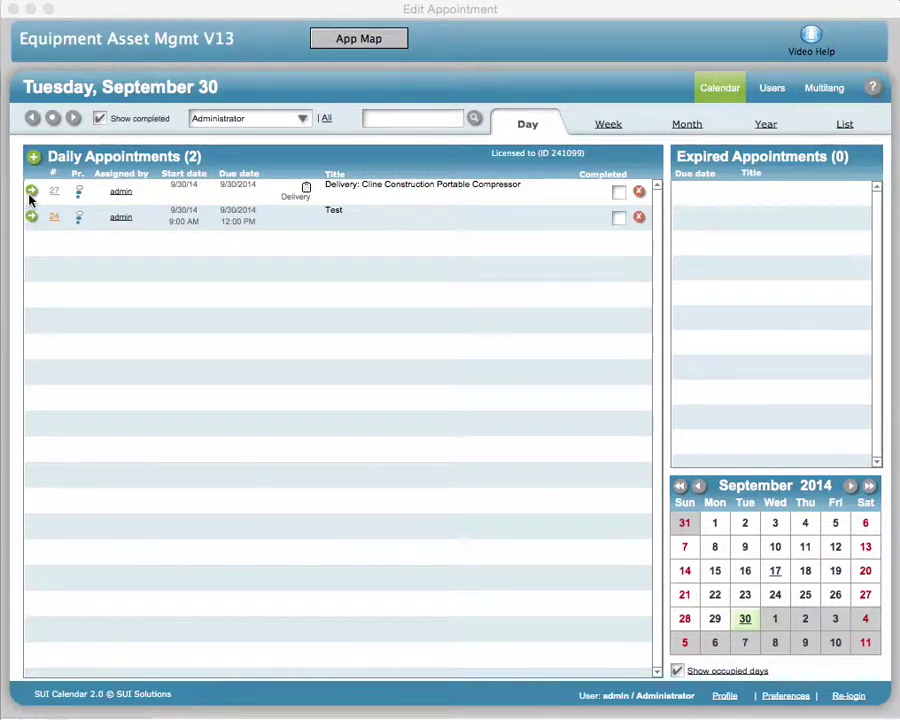
# Open the Cline Construction Portable Compressor delivery appointment for editing and set its priority to Medium.
pyautogui.click(356, 191)
pyautogui.moveTo(650, 128); pyautogui.dragTo(257, 16)
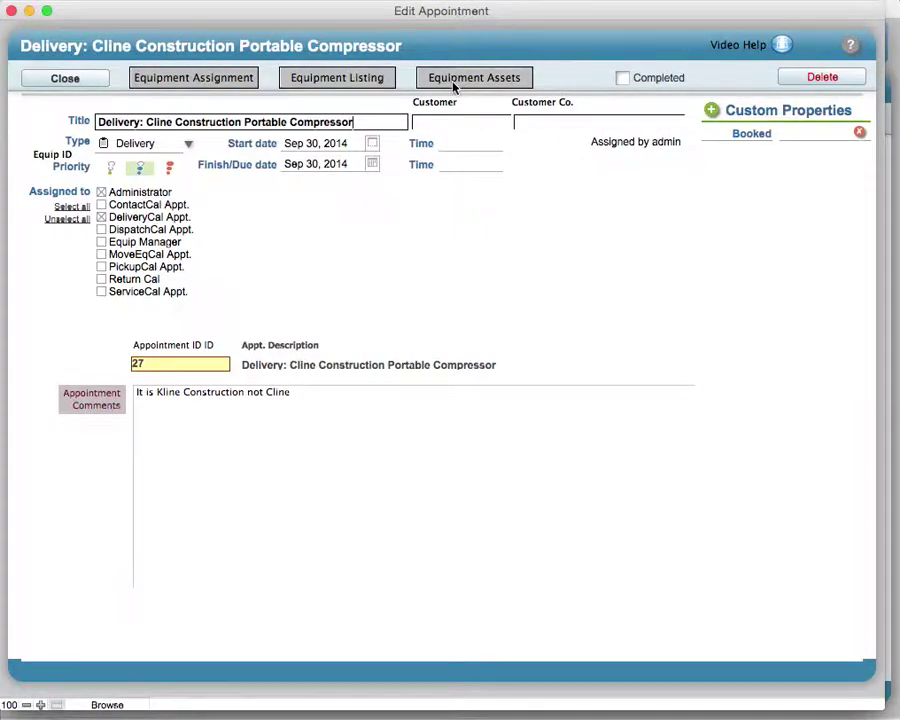
pyautogui.click(816, 86)
pyautogui.press('Tab')
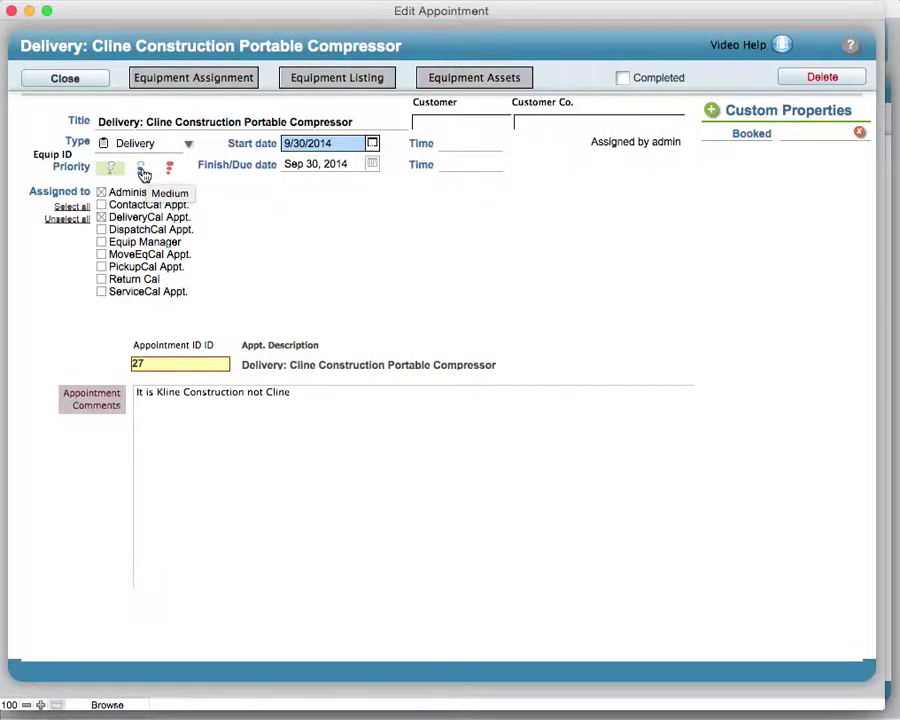
pyautogui.click(142, 174)
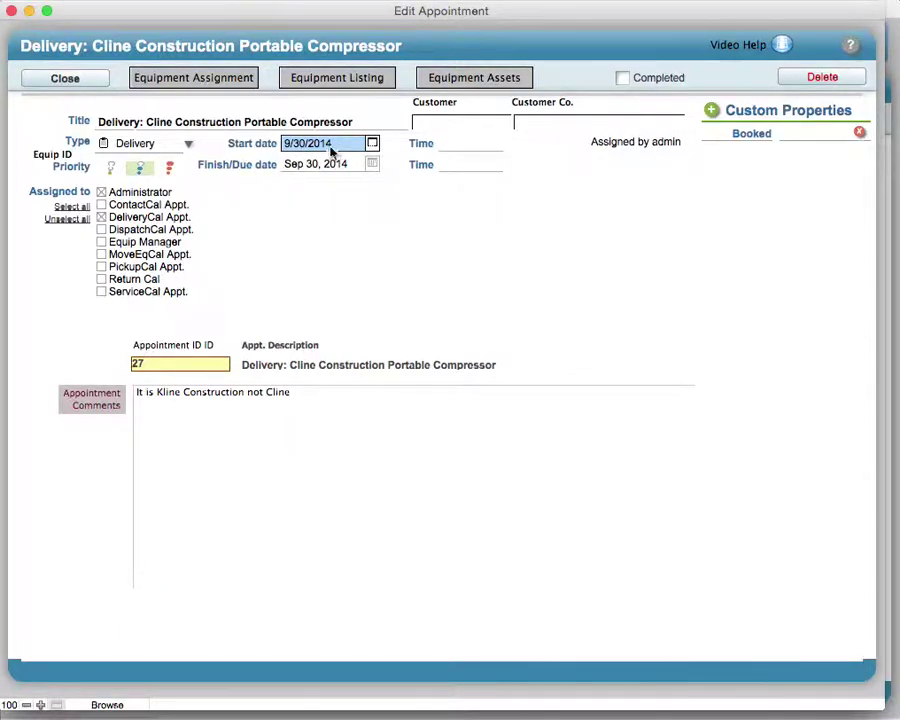
# Set the appointment's start time to 9:00 AM and its finish time to 12:00 PM.
pyautogui.click(455, 148)
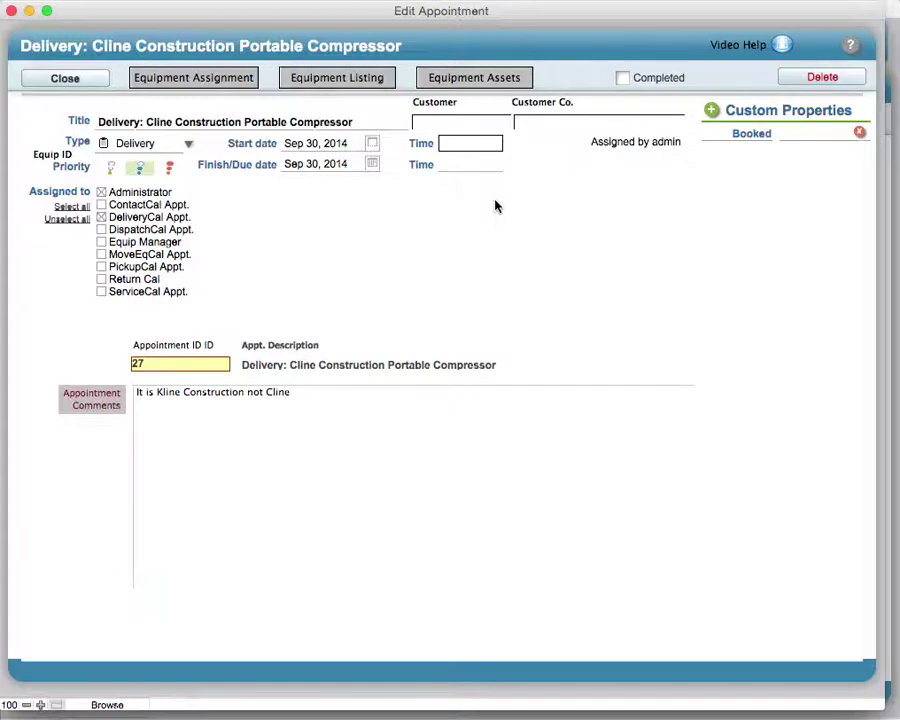
pyautogui.write('9:00AM')
pyautogui.click(446, 165)
pyautogui.write('12')
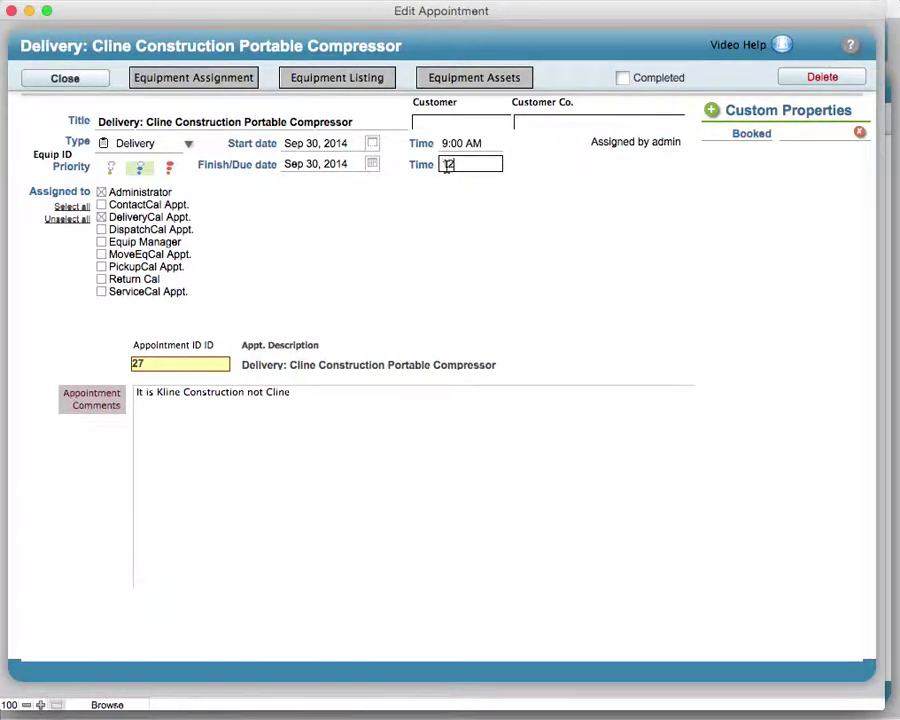
pyautogui.write(':00')
pyautogui.write('Pm')
pyautogui.write('M')
pyautogui.click(455, 211)
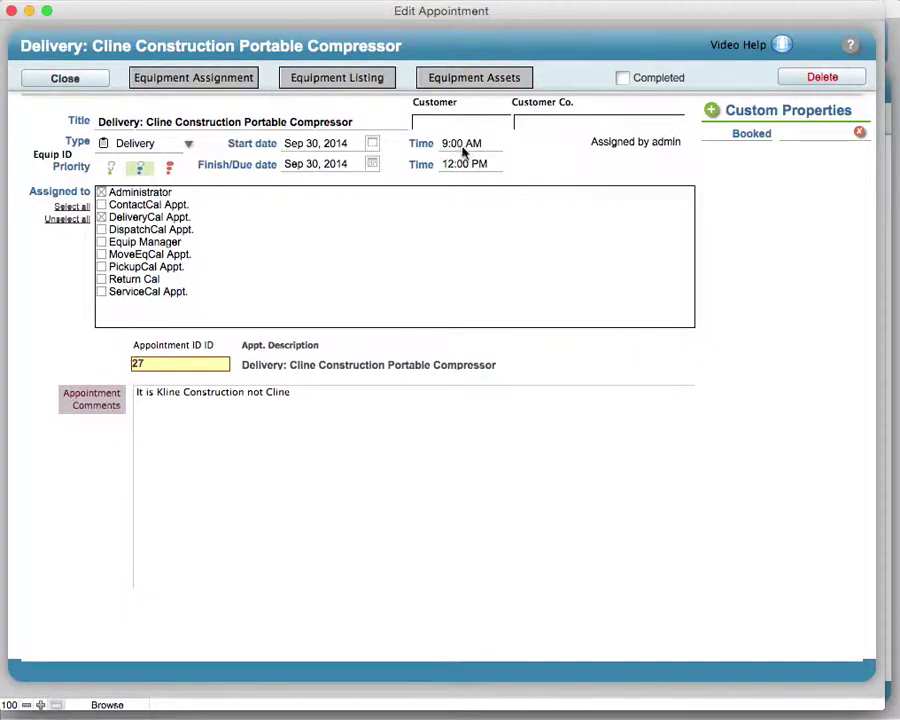
pyautogui.click(512, 160)
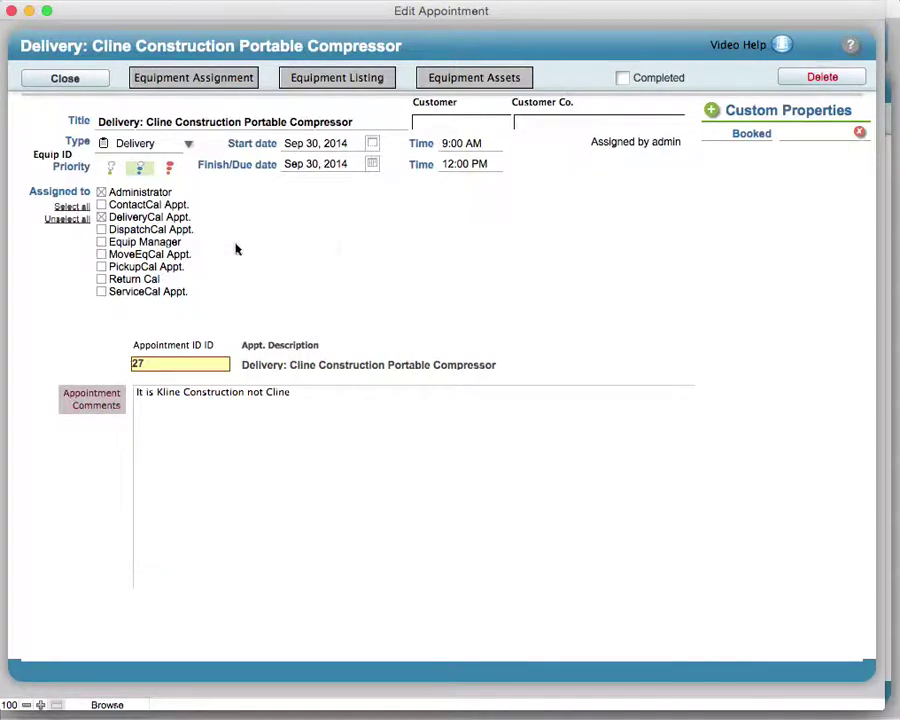
# Assign the appointment to DispatchCal Appt. as well, and check the available appointment types without changing the type.
pyautogui.click(103, 231)
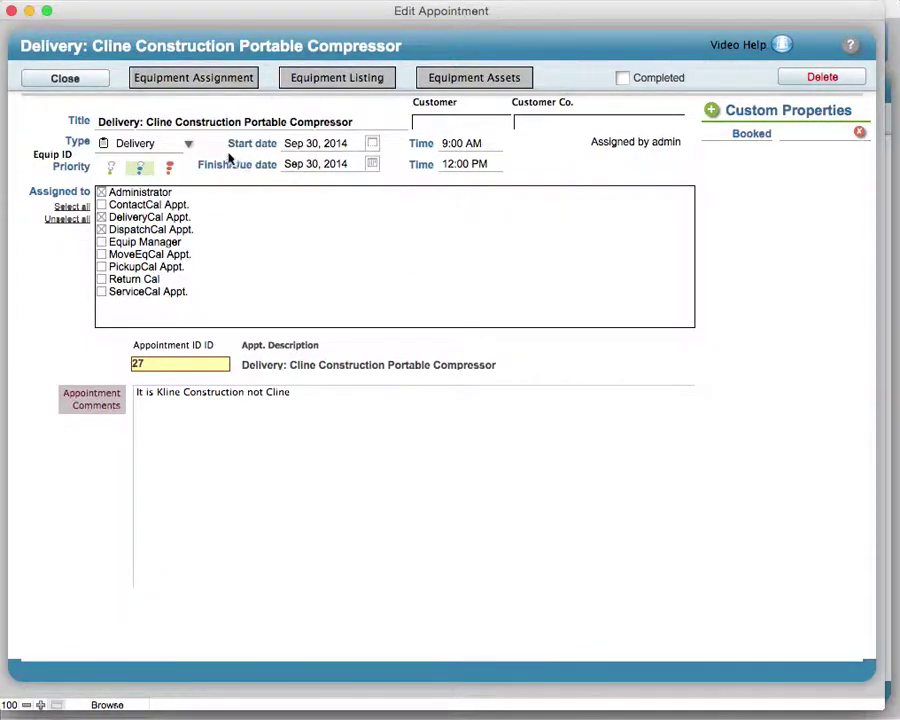
pyautogui.click(187, 145)
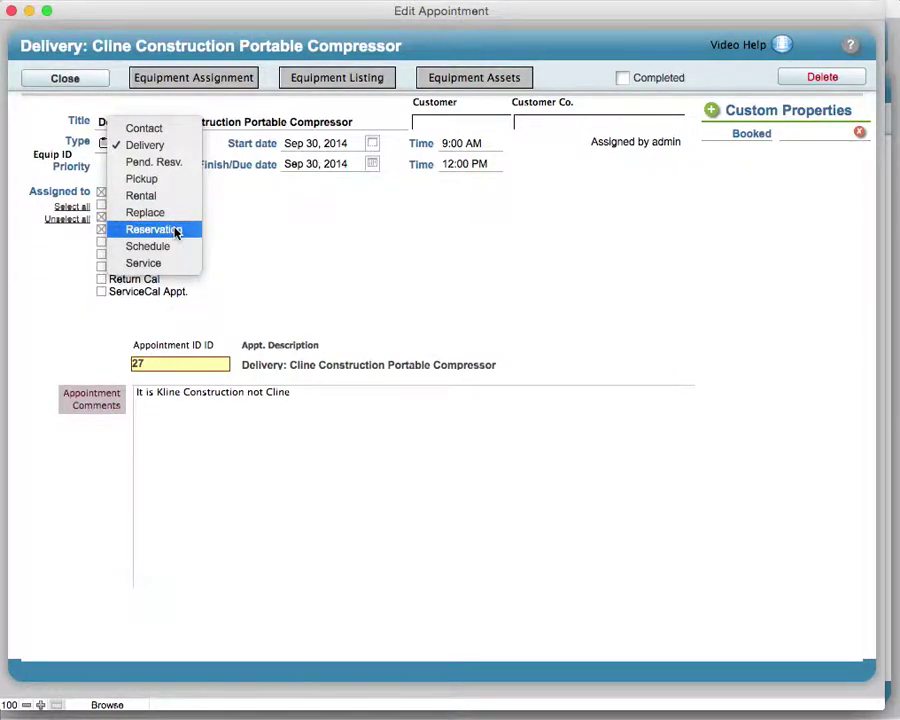
pyautogui.click(323, 273)
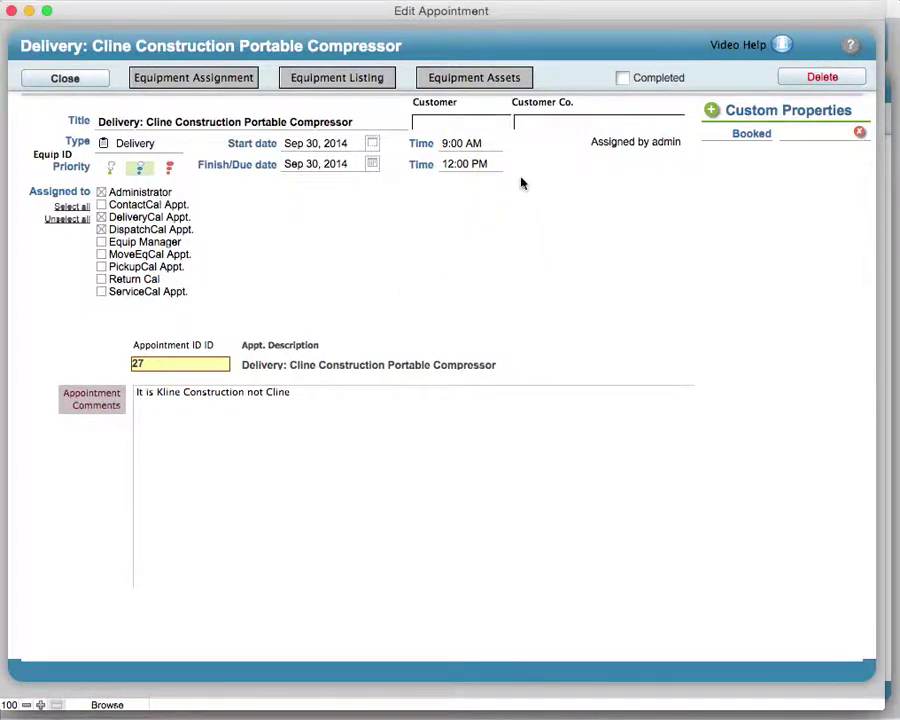
# Set the appointment's customer to In-House Equip. and its customer company to Company Eq.
pyautogui.click(456, 124)
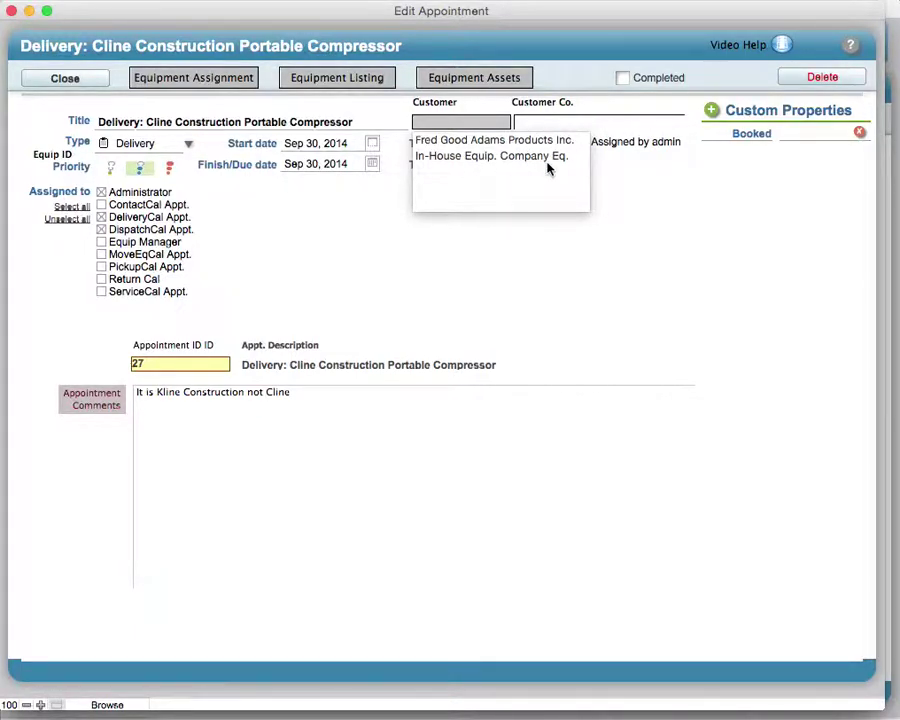
pyautogui.click(504, 160)
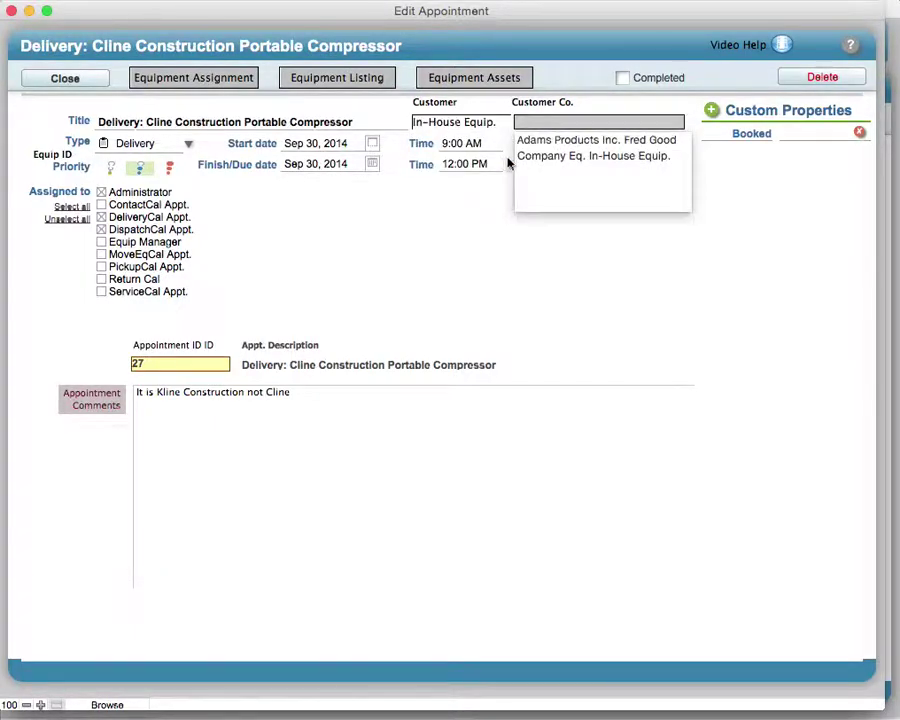
pyautogui.click(567, 160)
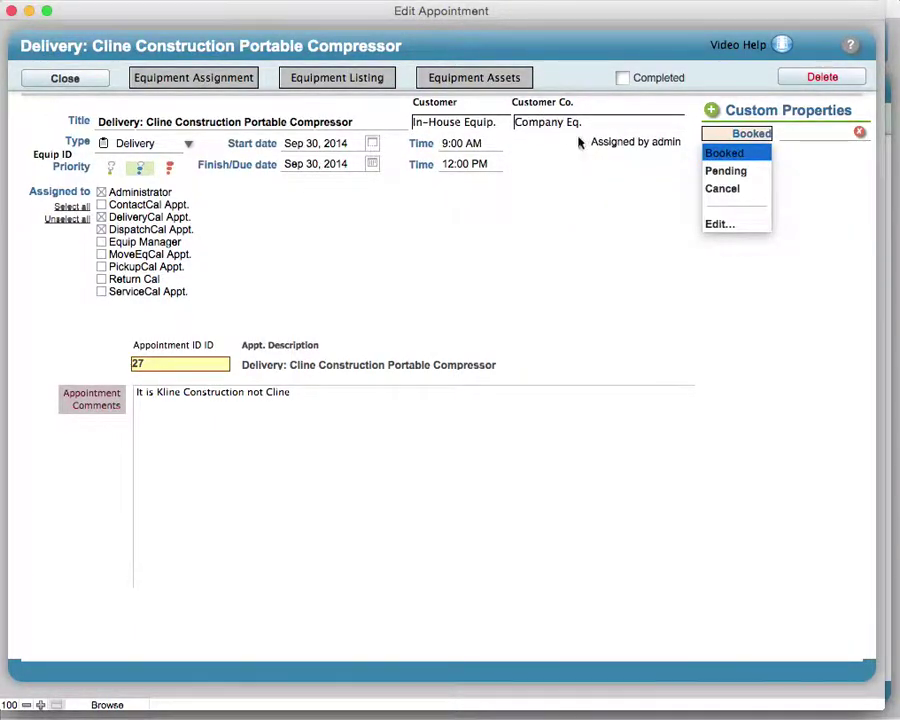
pyautogui.click(572, 216)
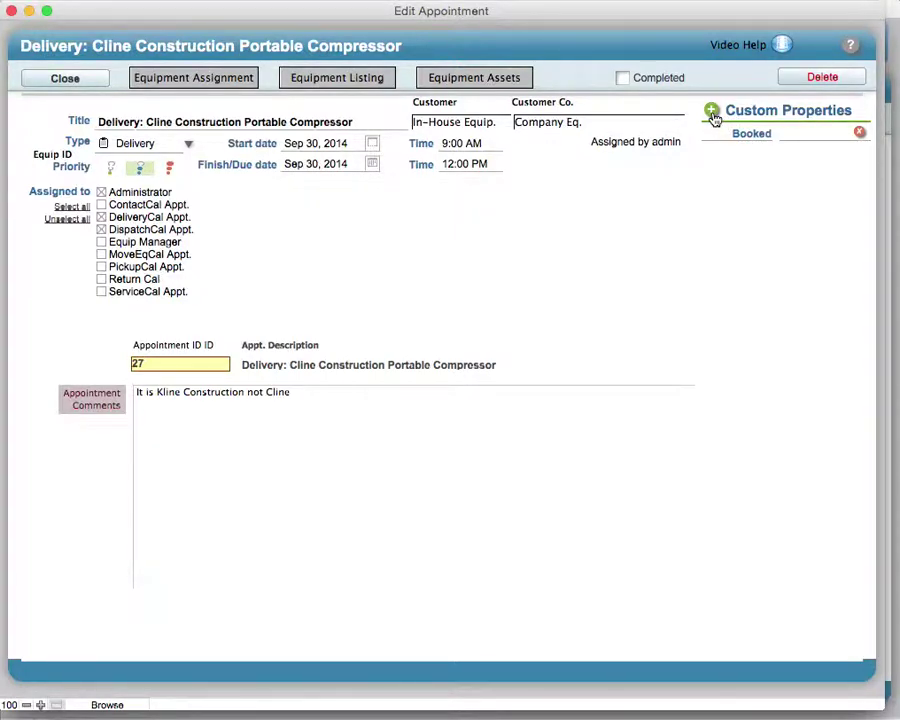
# Review the choices for the Booked custom property and the text of the appointment comments.
pyautogui.click(751, 134)
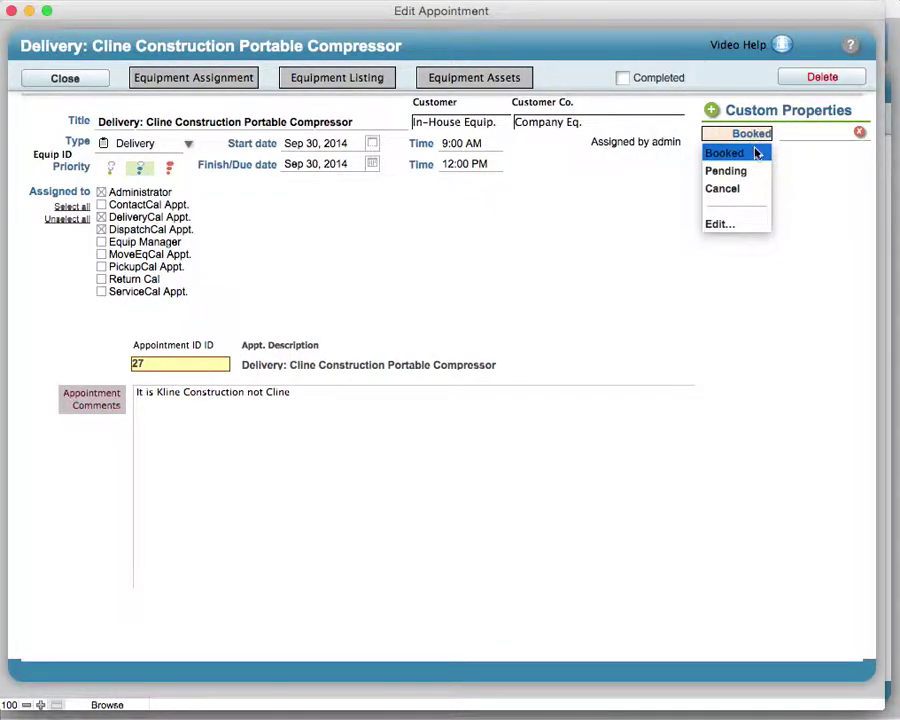
pyautogui.click(788, 130)
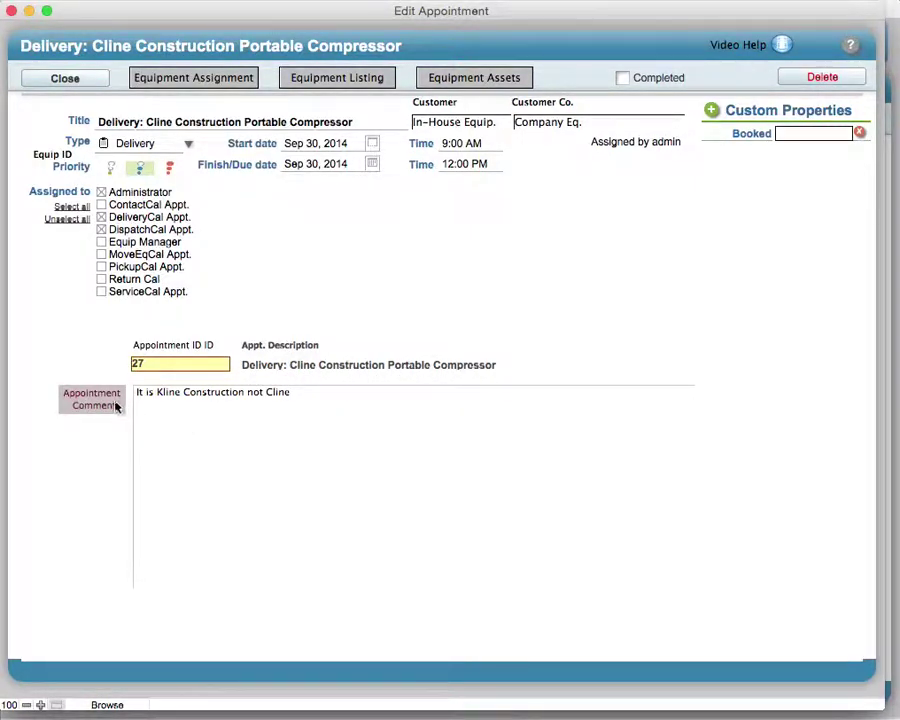
pyautogui.click(306, 398)
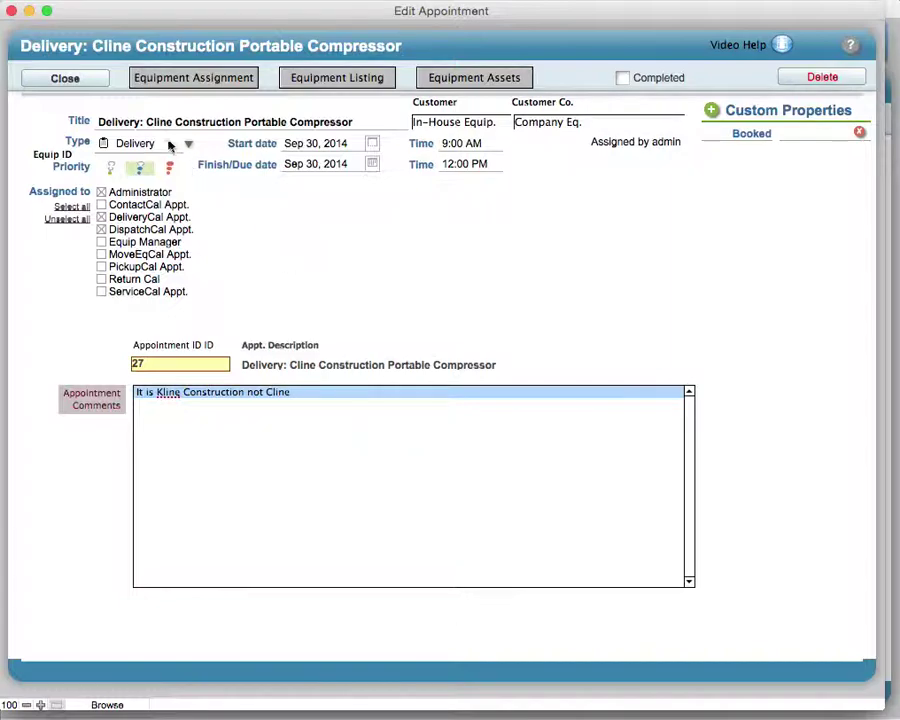
pyautogui.click(343, 327)
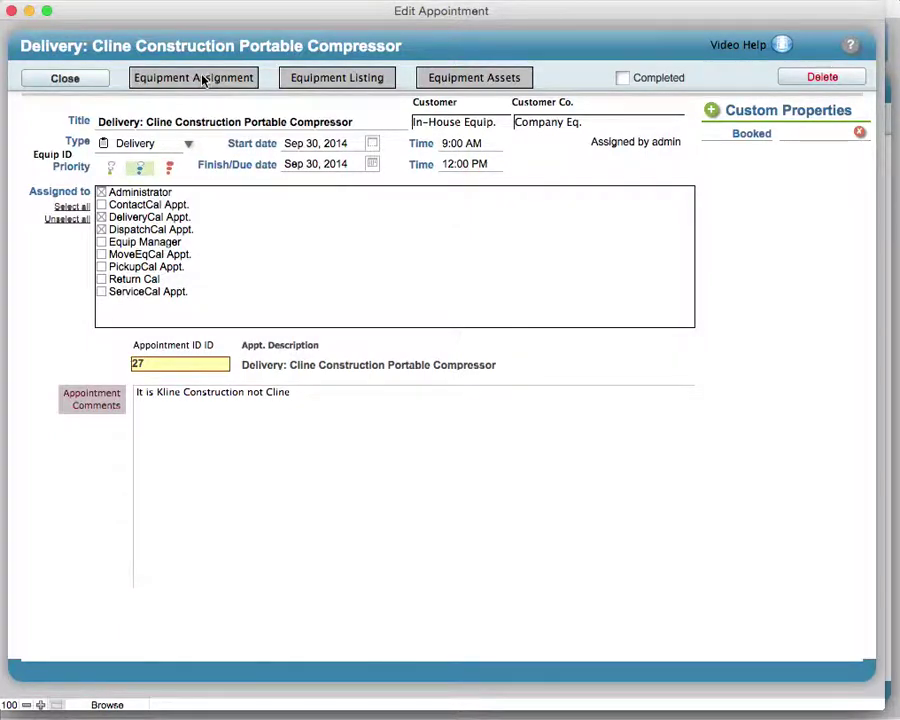
# Examine the equipment asset records from the Southwestern Print Sofa through to the IT. Viacom Phone Console.
pyautogui.click(484, 78)
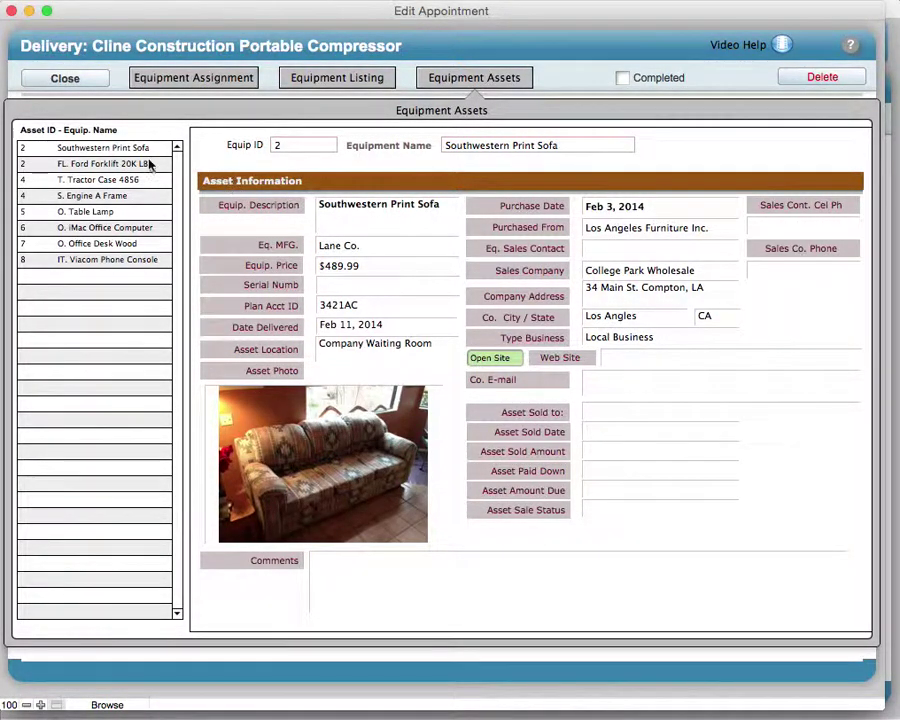
pyautogui.click(112, 170)
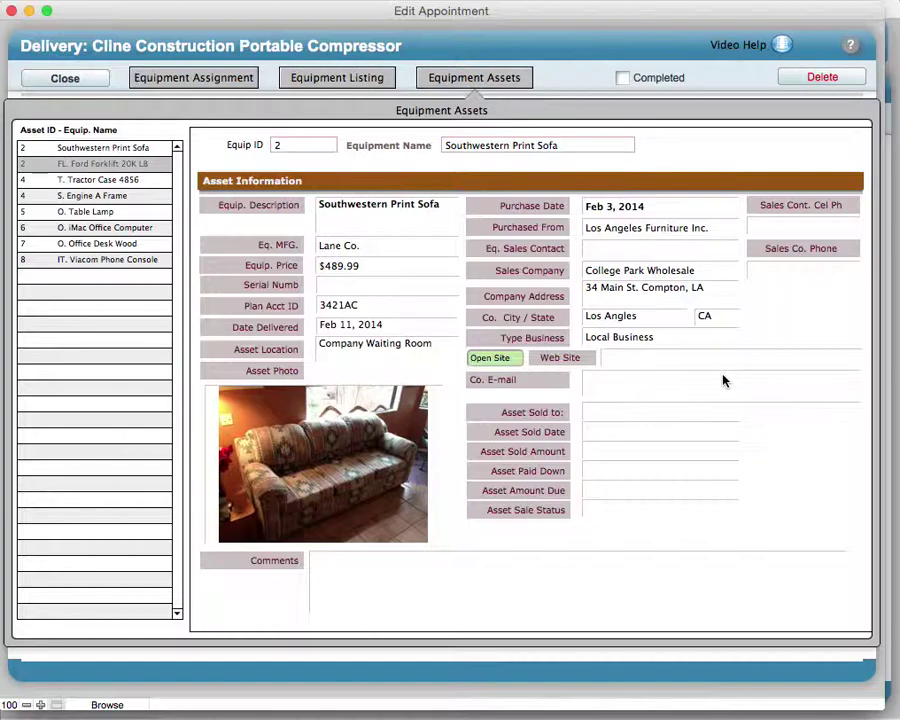
pyautogui.scroll(-10, 724, 380)
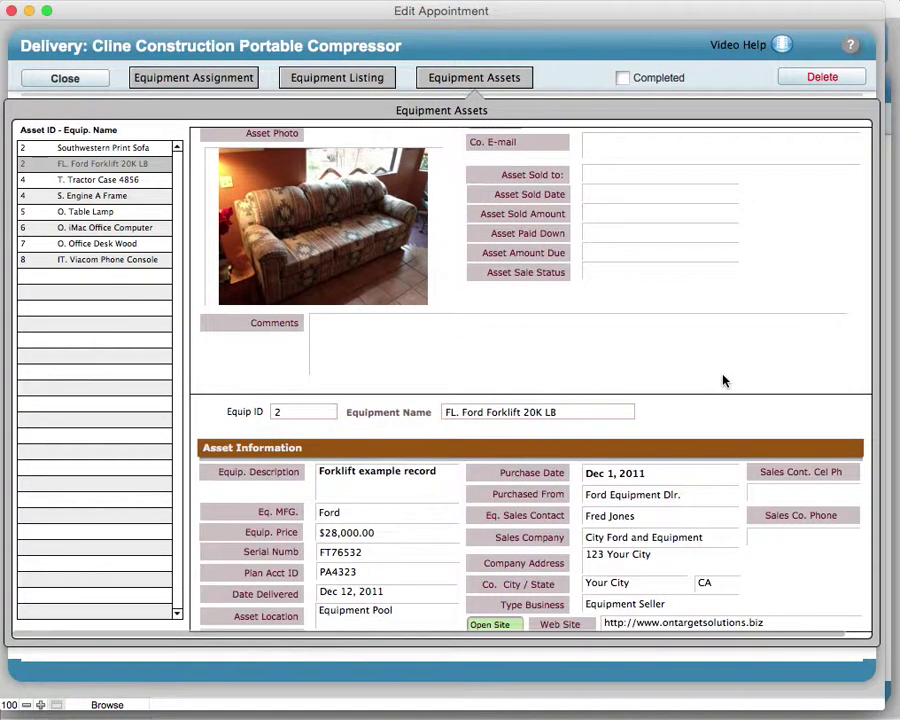
pyautogui.scroll(-20, 724, 380)
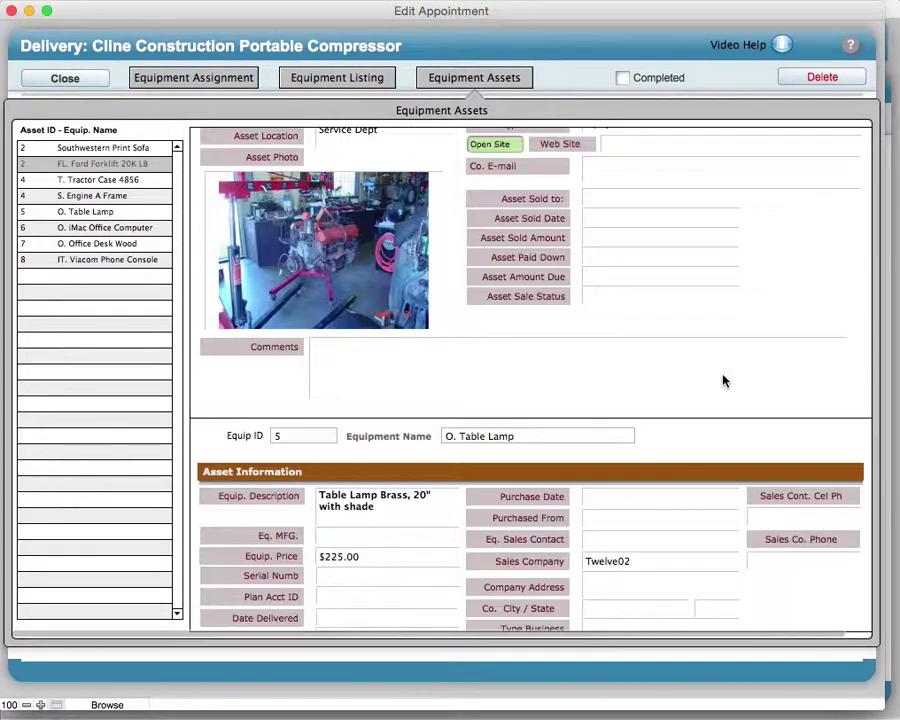
pyautogui.scroll(-10, 724, 380)
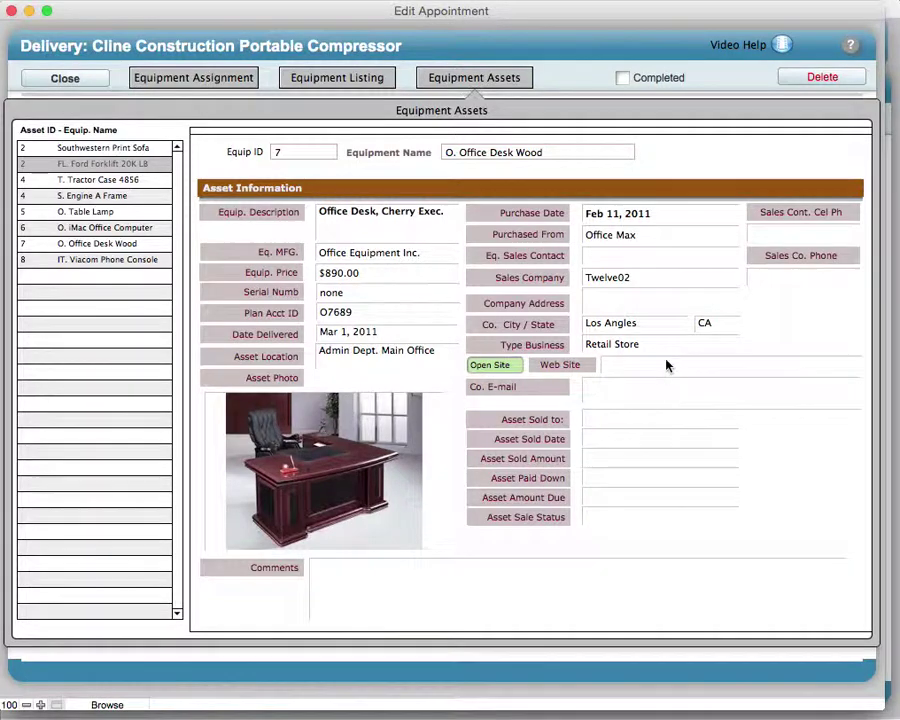
pyautogui.scroll(-3, 590, 300)
pyautogui.scroll(-7, 590, 275)
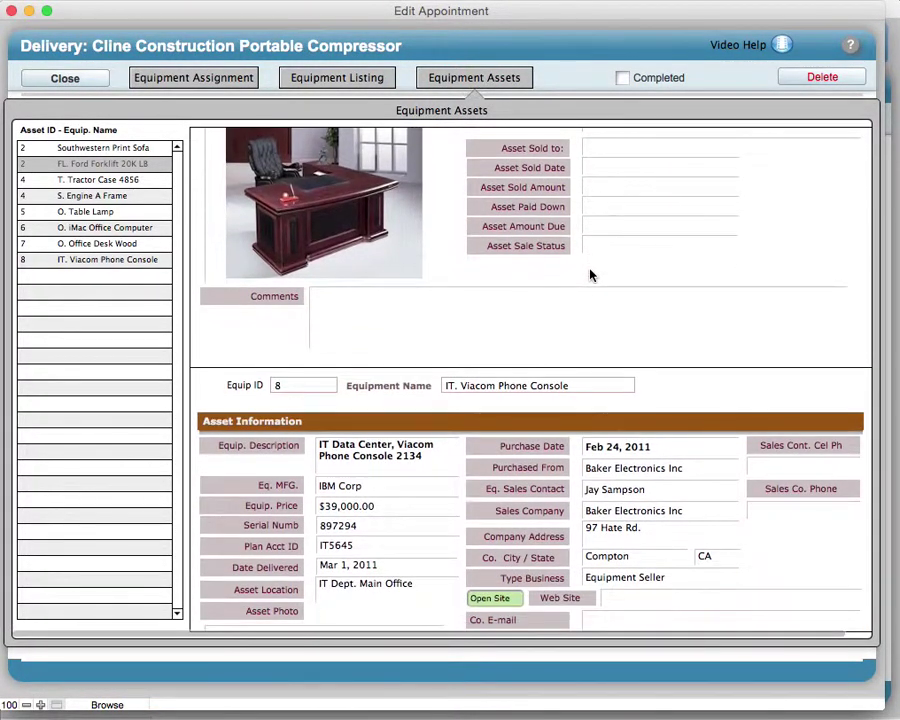
pyautogui.scroll(-1, 590, 277)
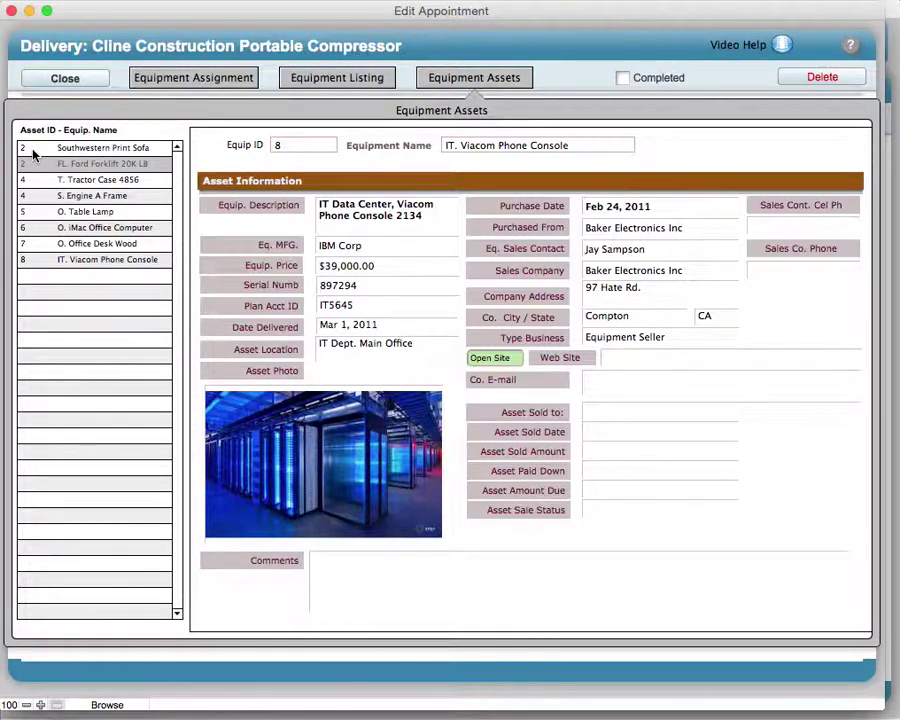
pyautogui.click(306, 147)
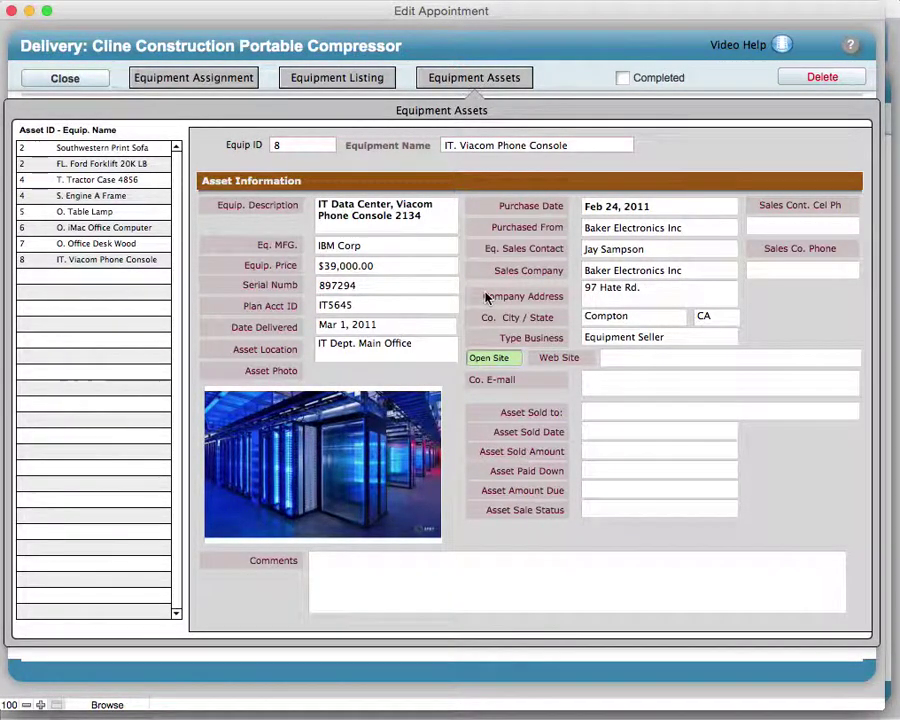
# Review the equipment listing, including the status choices for the iMac Office and the notes choices for the deposit entry.
pyautogui.click(340, 80)
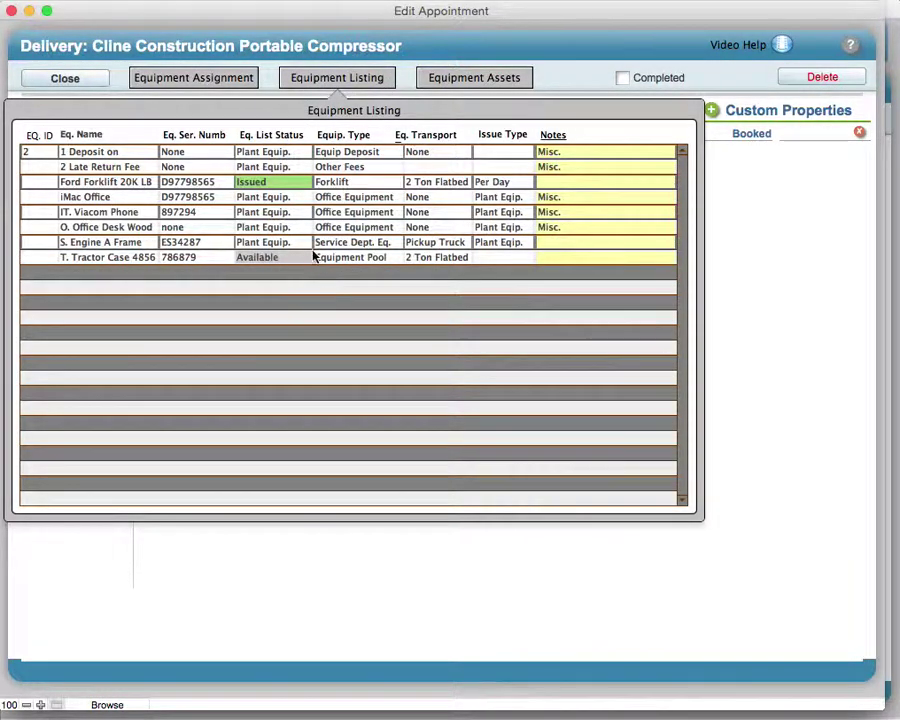
pyautogui.click(266, 199)
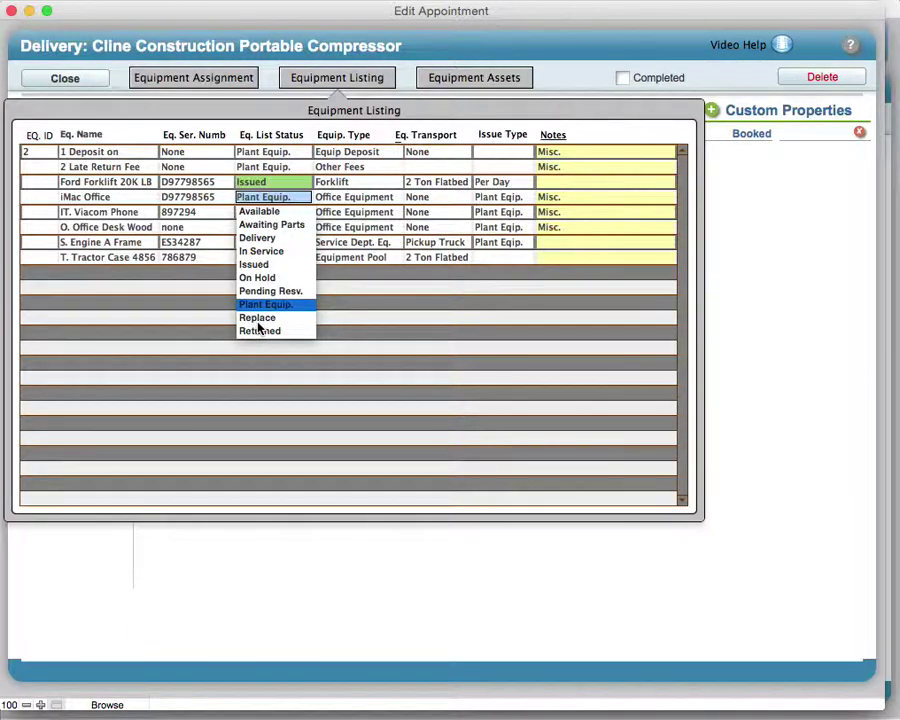
pyautogui.click(400, 332)
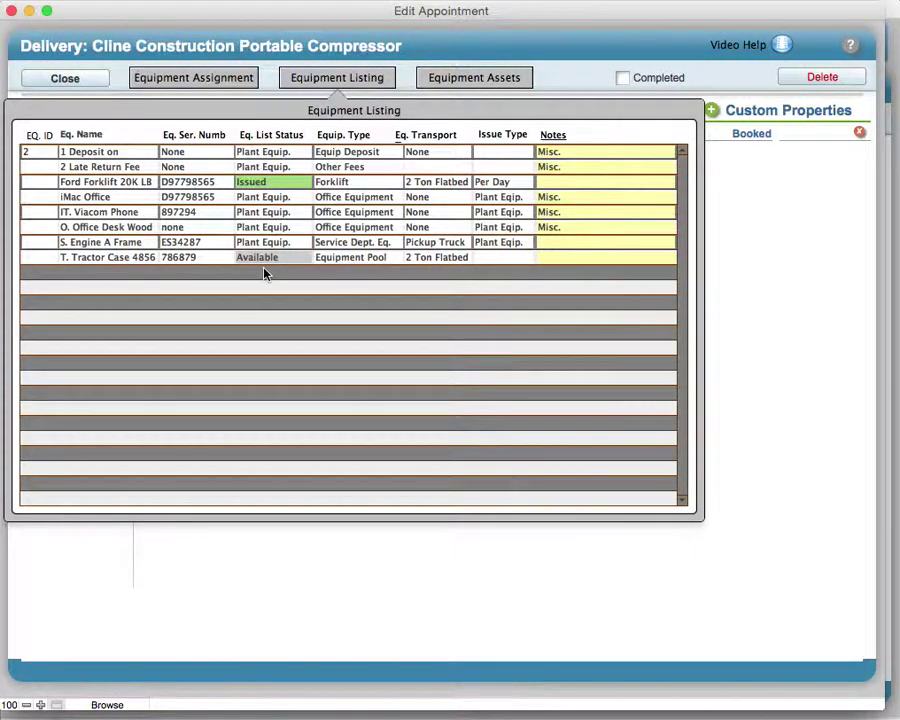
pyautogui.click(618, 152)
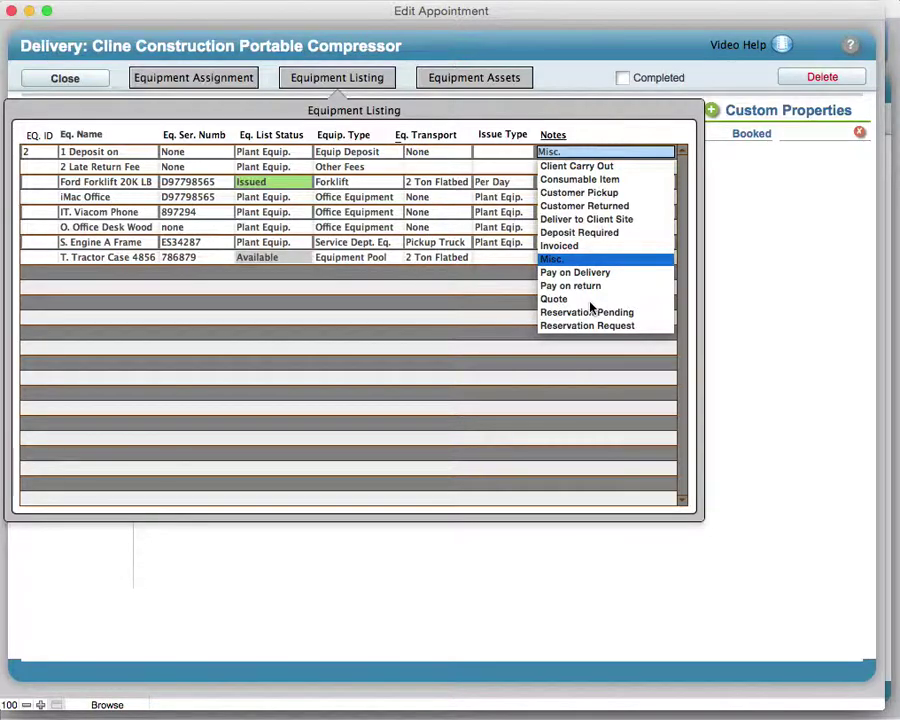
pyautogui.click(488, 301)
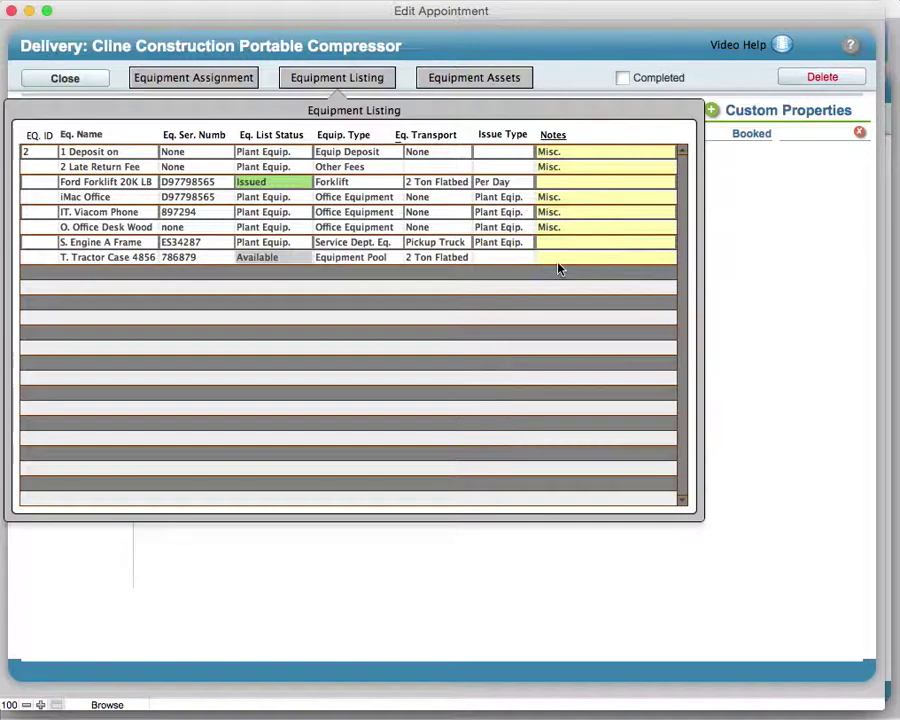
pyautogui.click(492, 150)
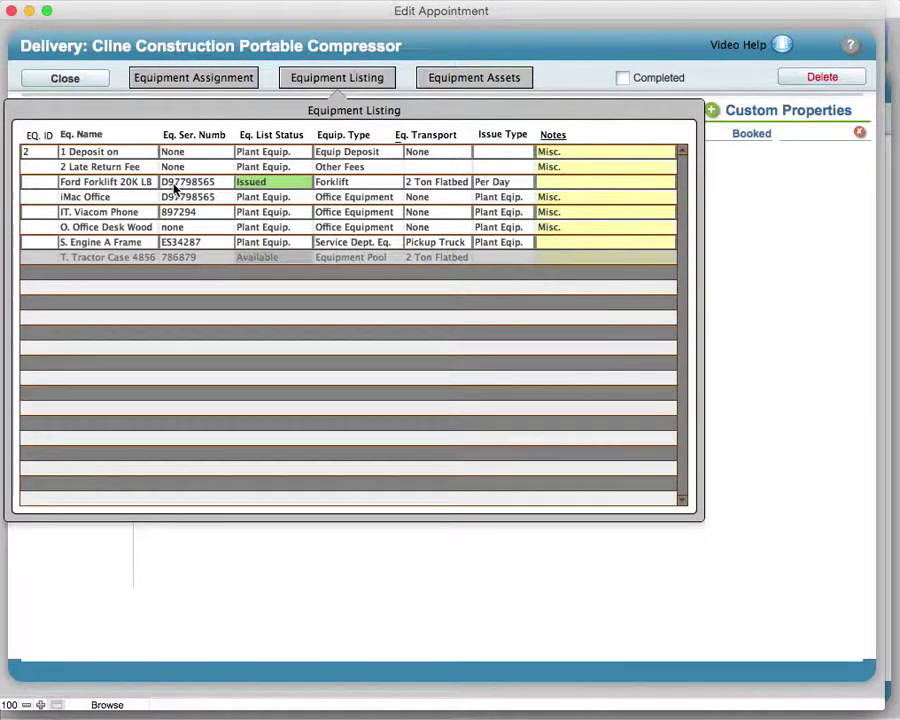
# Review the equipment assignments and the customer choices for the appointment without changing either.
pyautogui.click(187, 78)
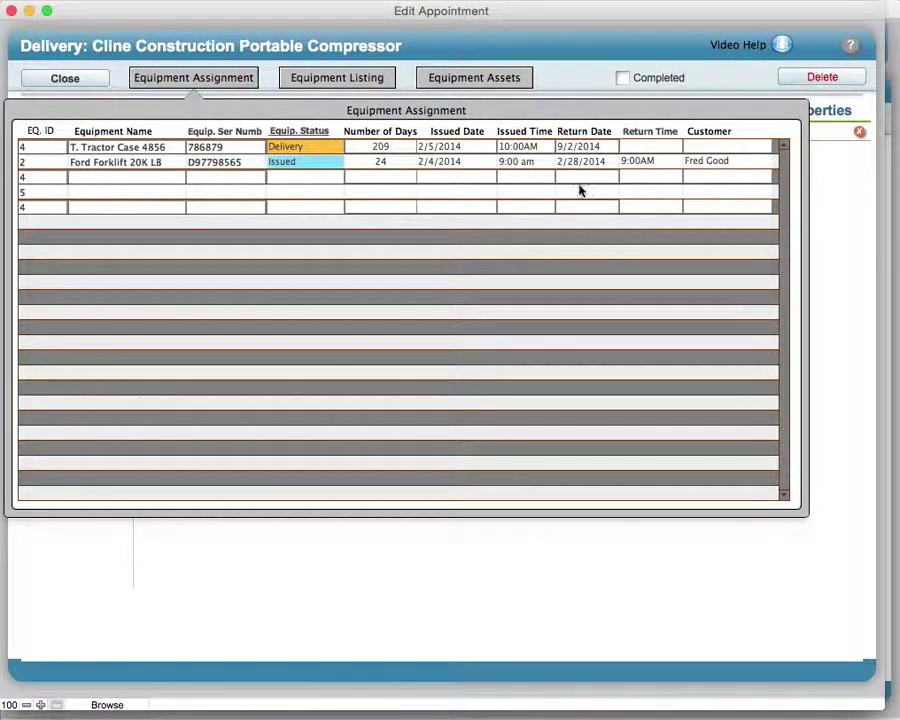
pyautogui.click(856, 250)
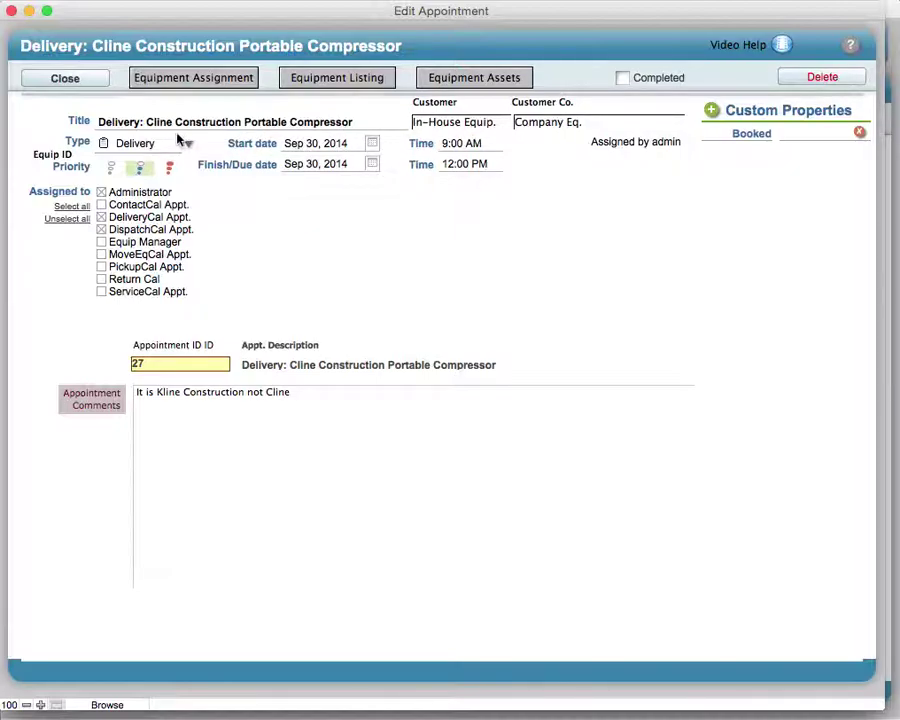
pyautogui.click(465, 127)
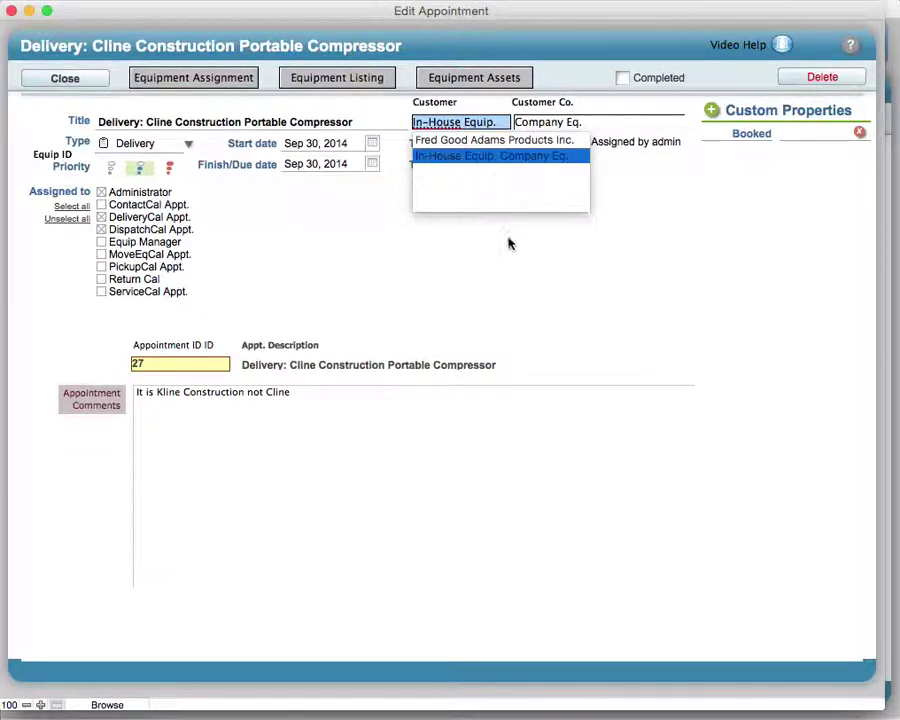
pyautogui.click(490, 250)
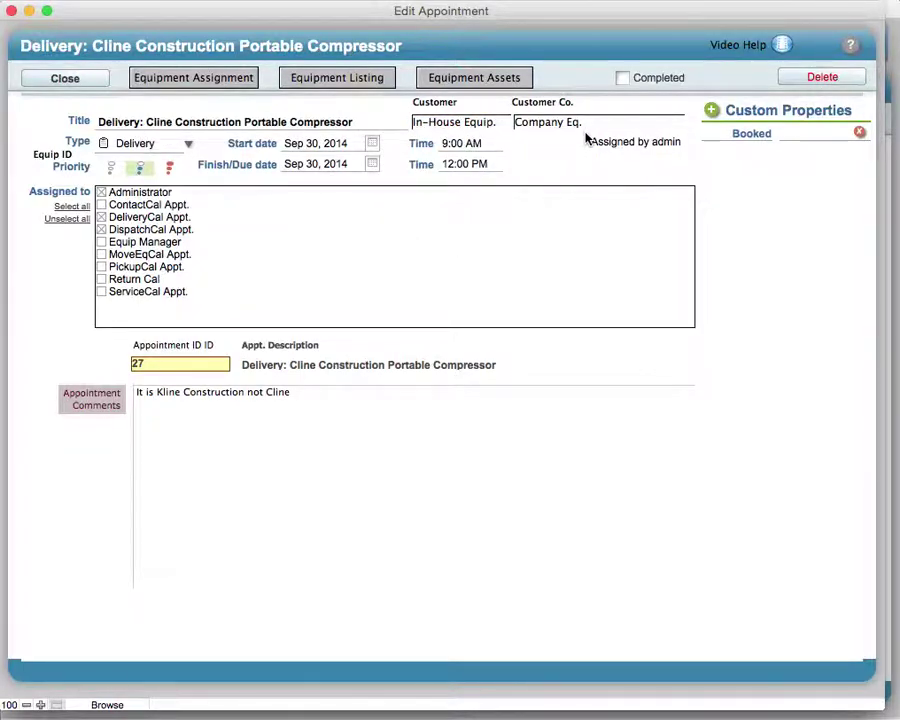